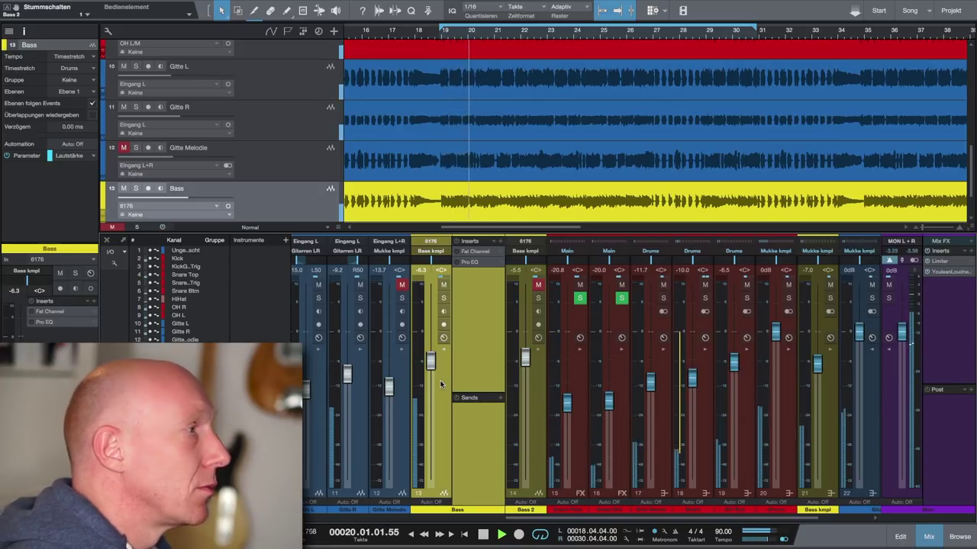
- Solo the Bass channel and activate its Fat Channel insert
click(443, 298)
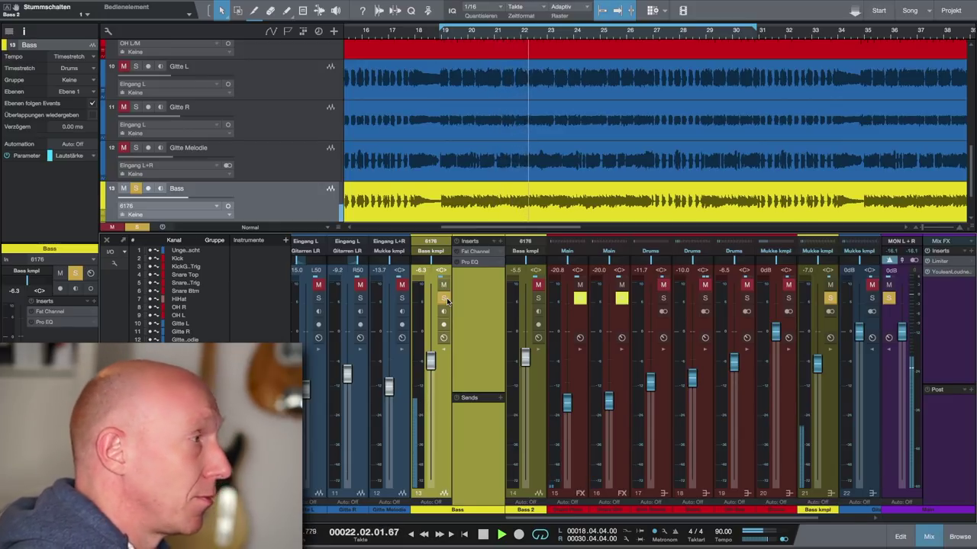
key(space)
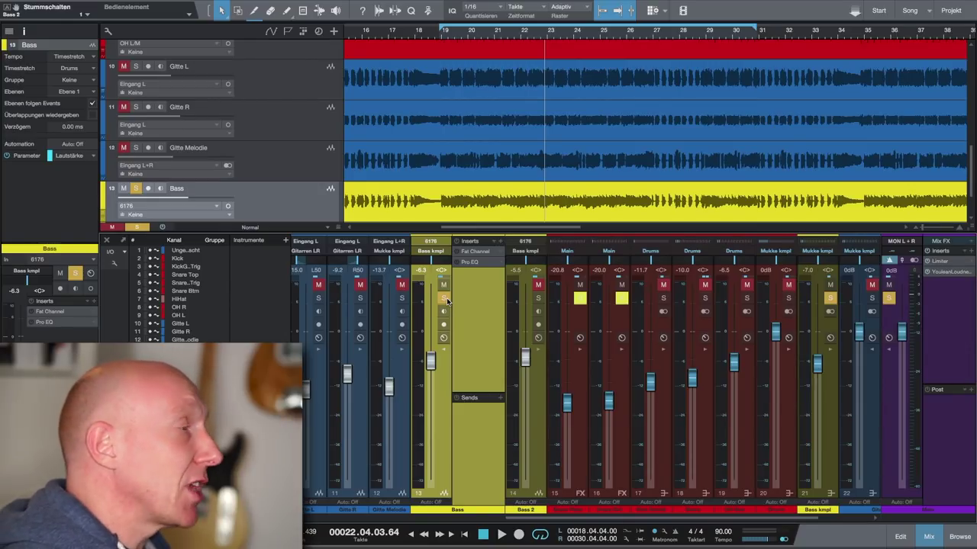
click(477, 253)
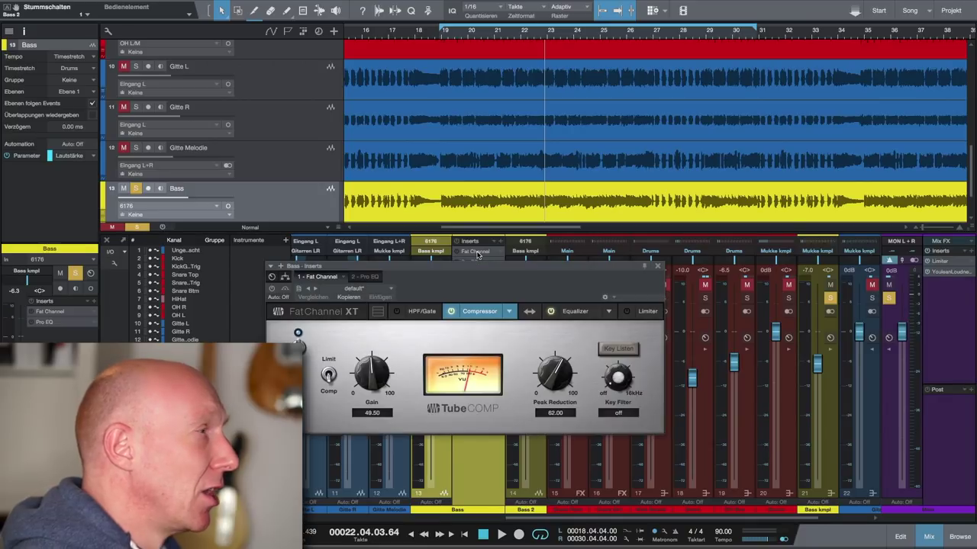
click(272, 289)
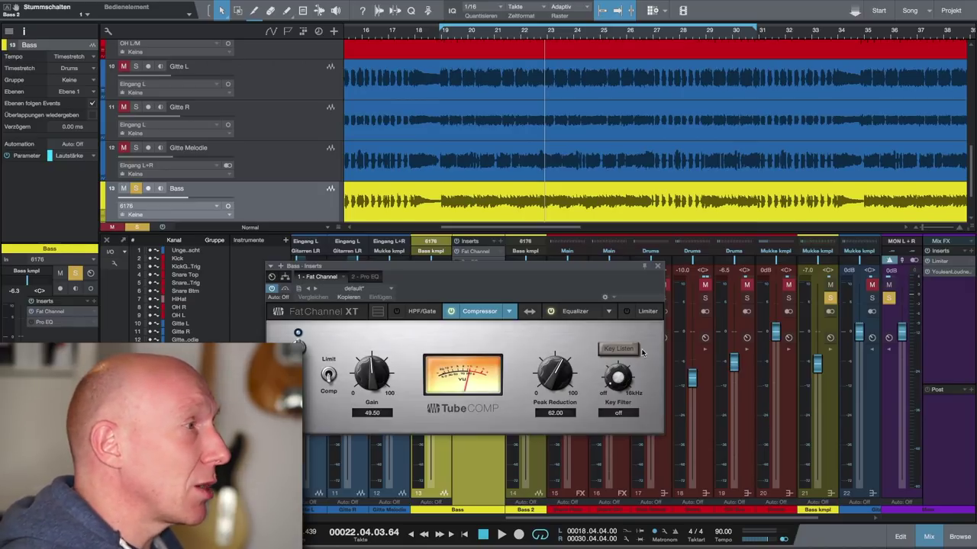
- Compare the Bass with Fat Channel bypassed and active from the loop start, and review its Equalizer and Compressor settings
click(575, 312)
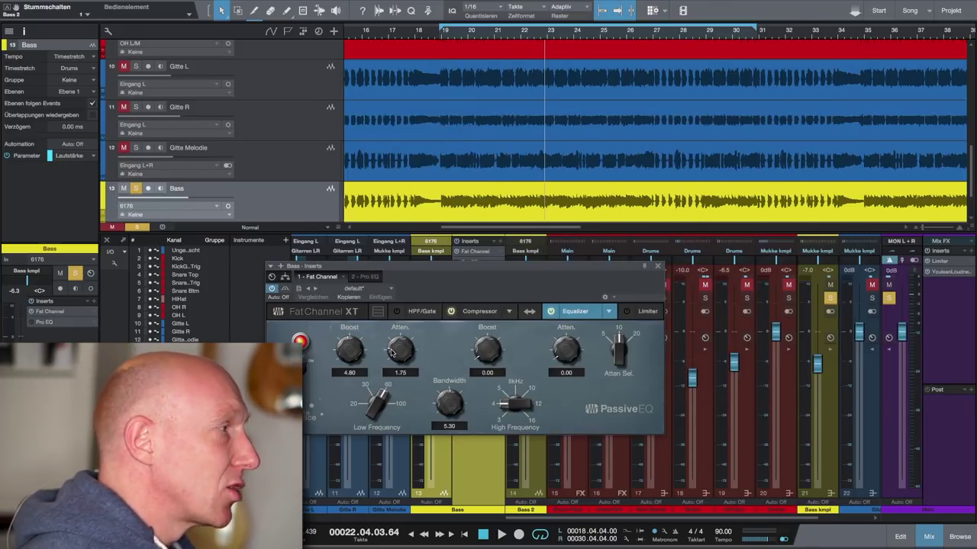
click(271, 290)
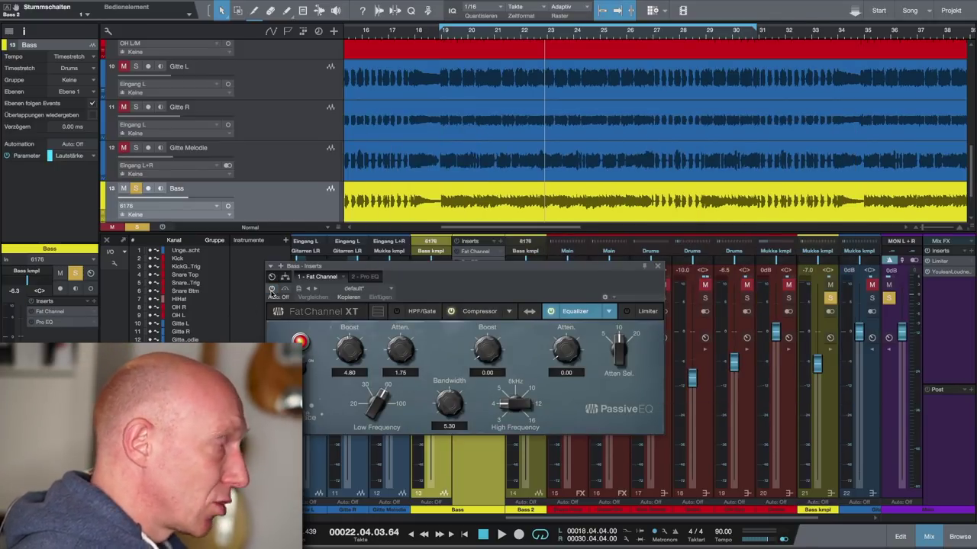
key(KP_1)
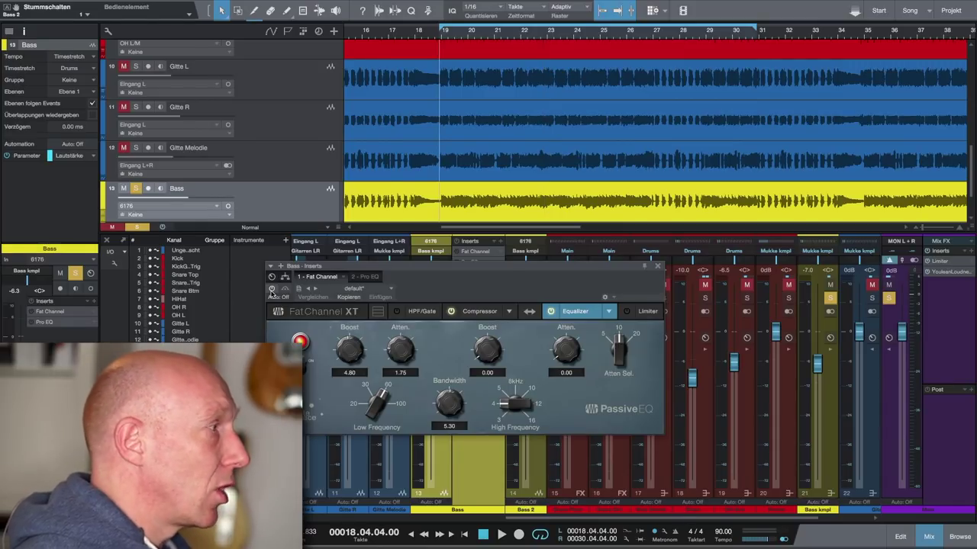
click(271, 290)
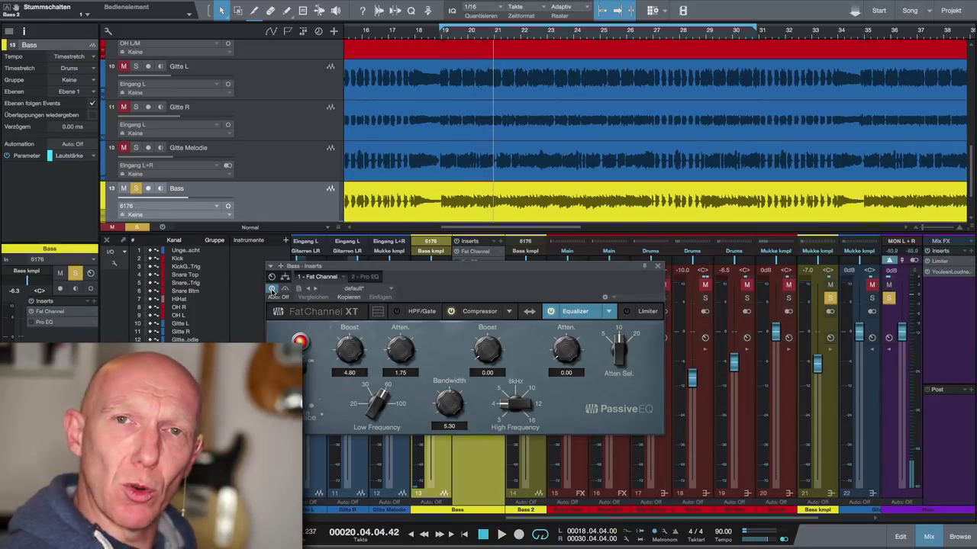
click(481, 314)
key(space)
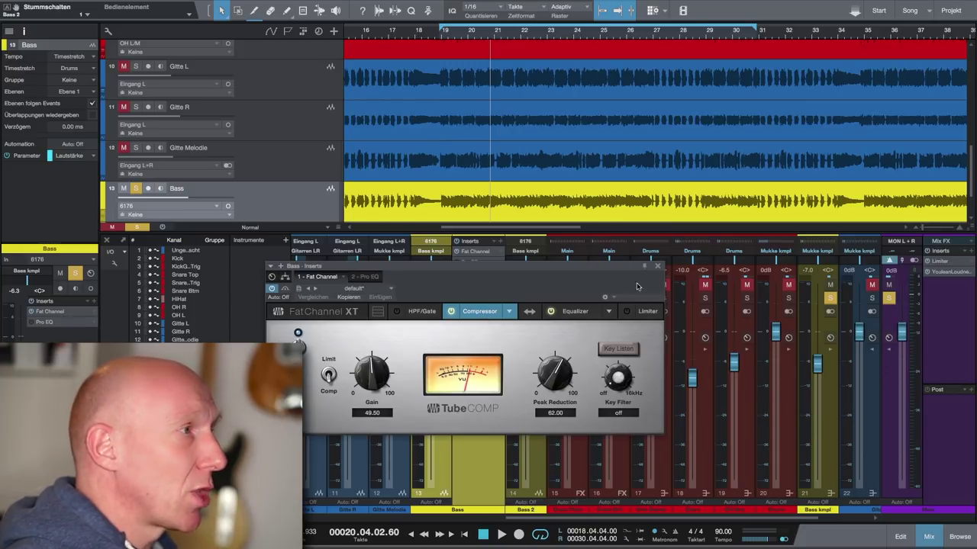
click(659, 267)
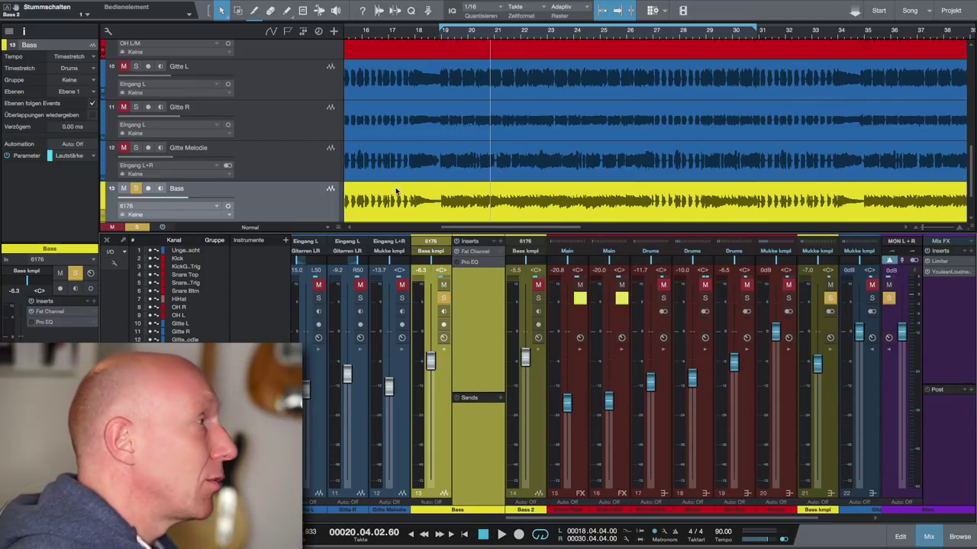
- Look up the complete track duplication option for the Bass track
scroll(394, 190, down, 3)
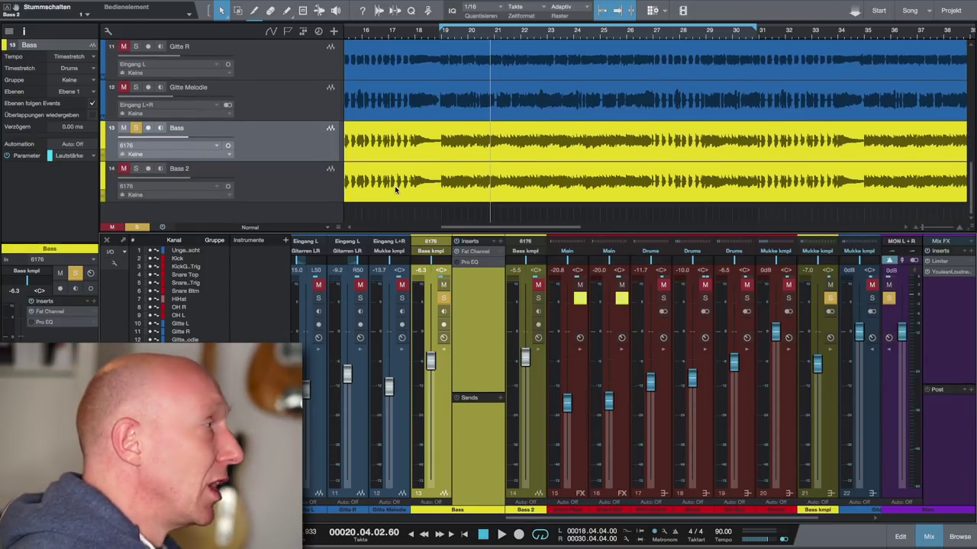
click(302, 178)
click(292, 144)
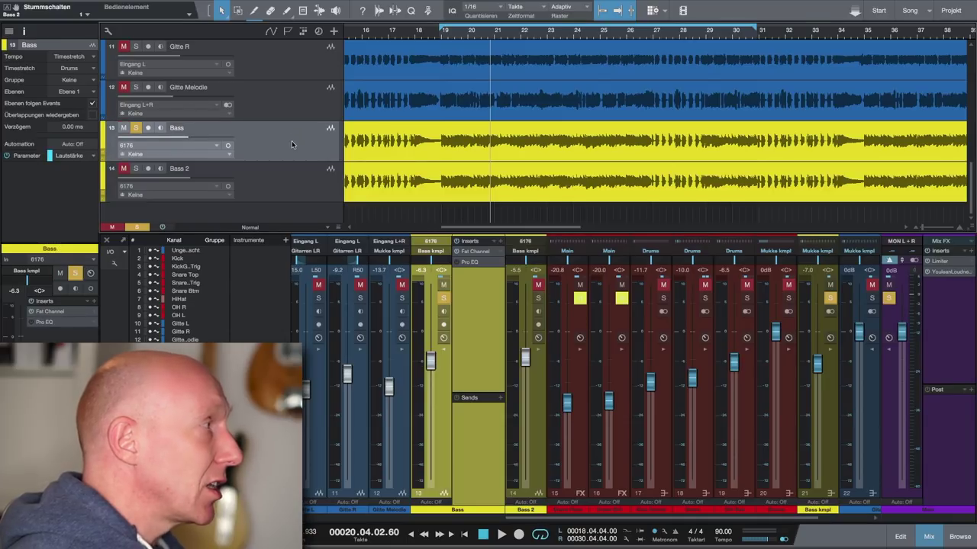
right_click(311, 145)
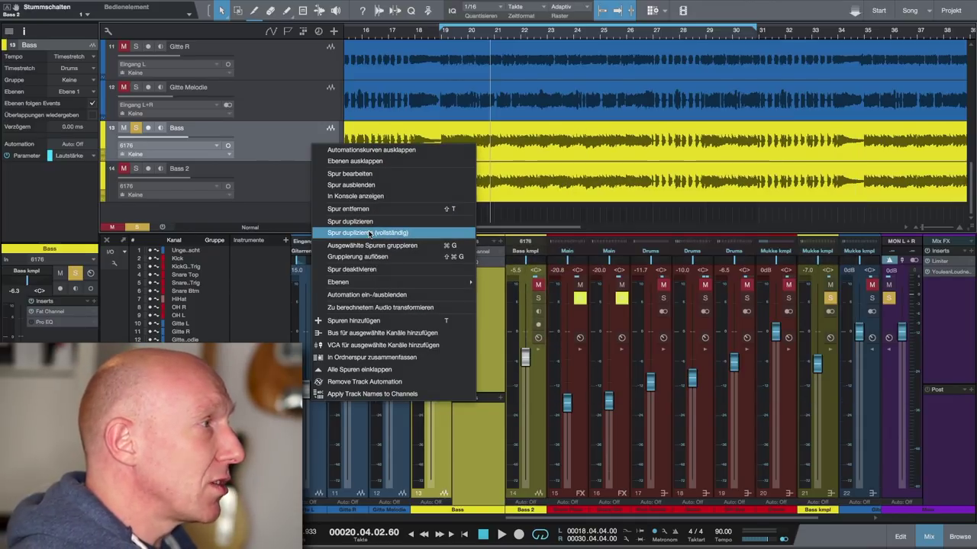
click(248, 169)
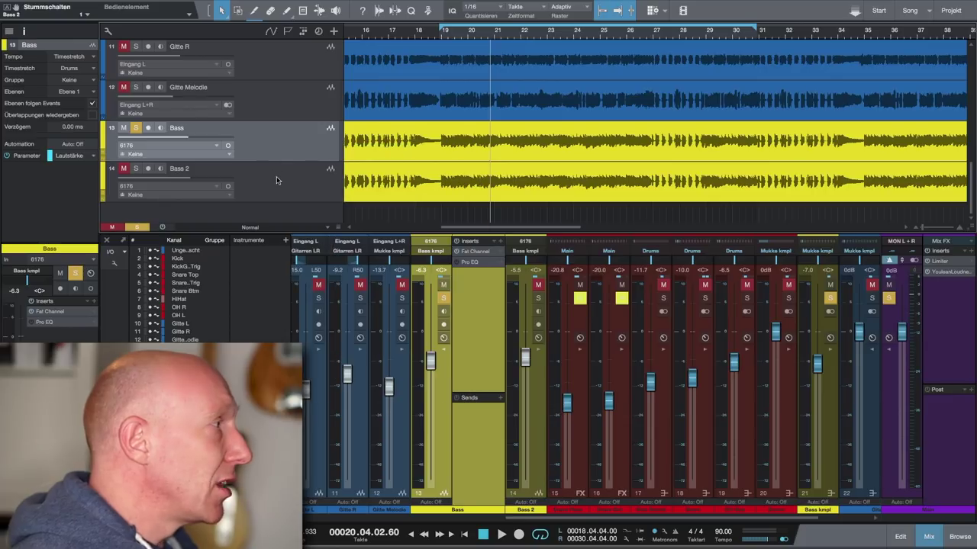
- Rename the Bass 2 channel as Bass parallel
click(277, 180)
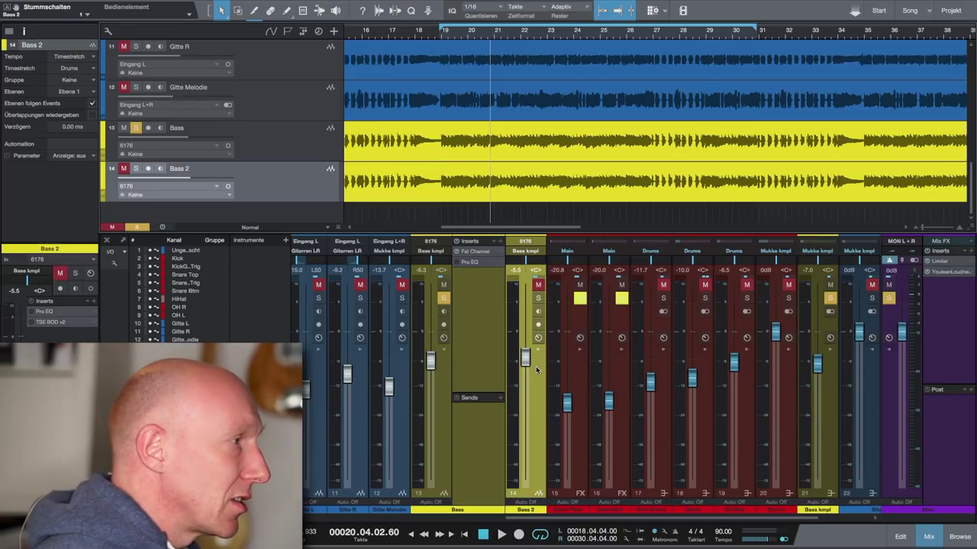
double_click(533, 510)
text(Bass)
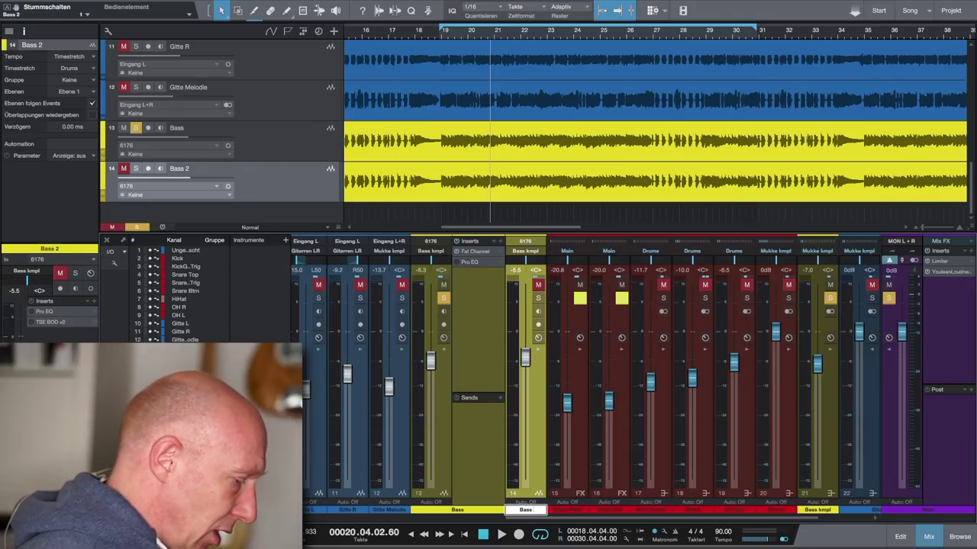
text( parallel)
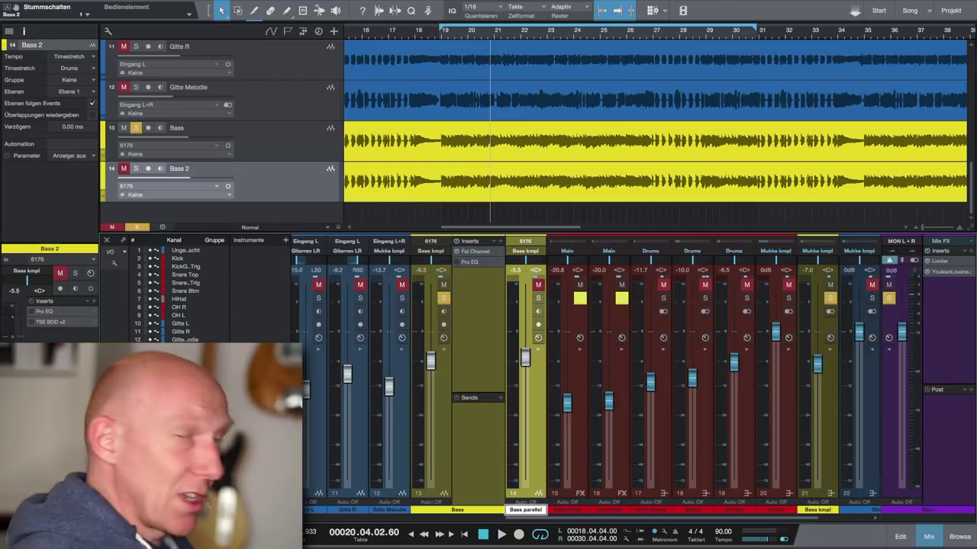
key(Return)
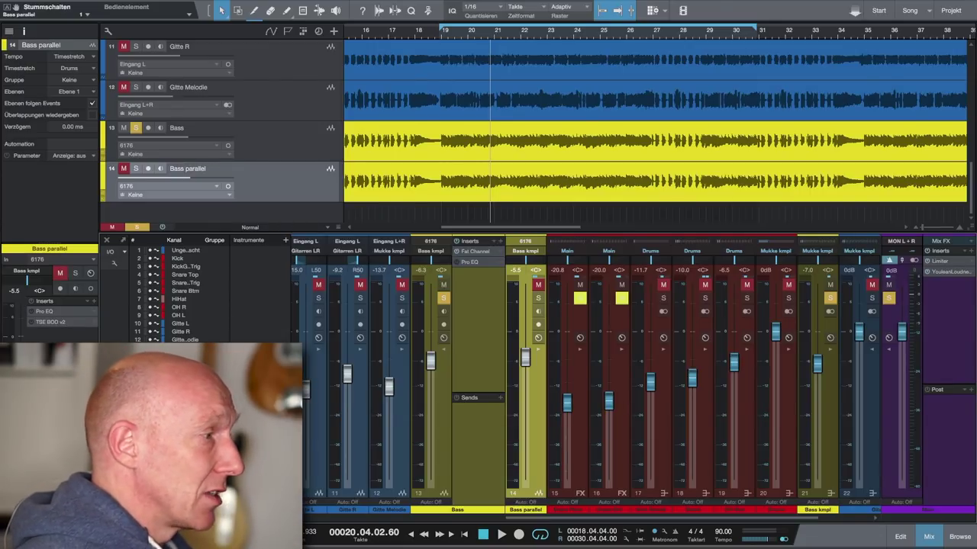
- Expand the Bass parallel channel to show its inserts and sends
scroll(536, 351, left, 1)
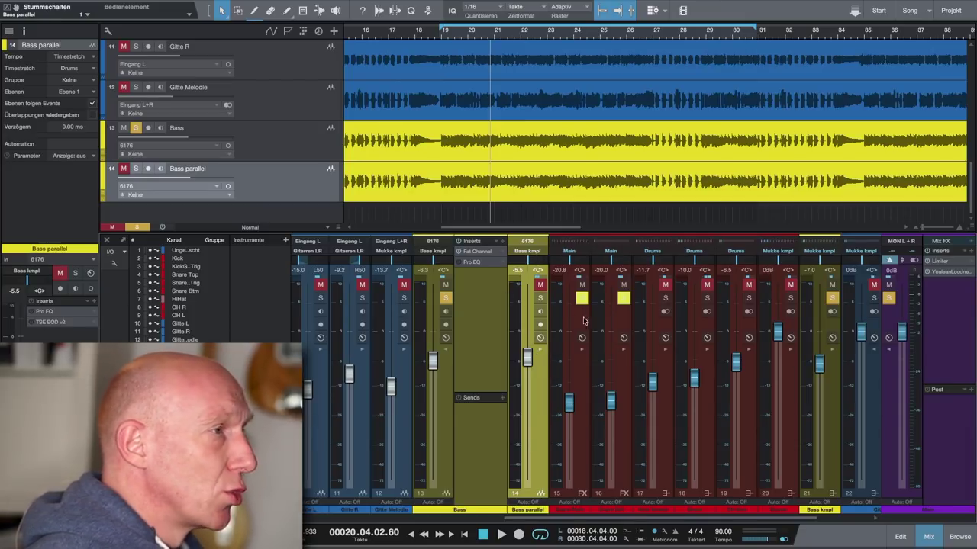
scroll(812, 397, right, 1)
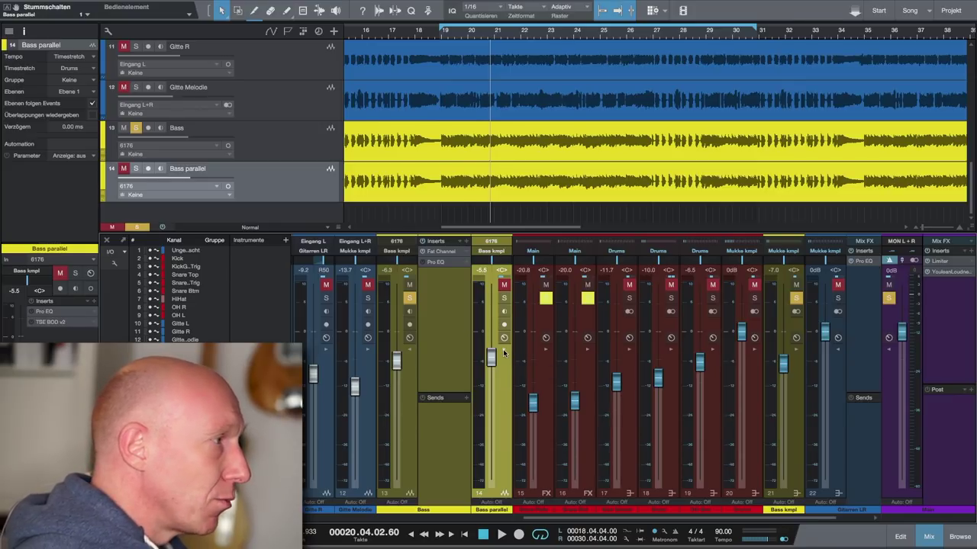
click(503, 352)
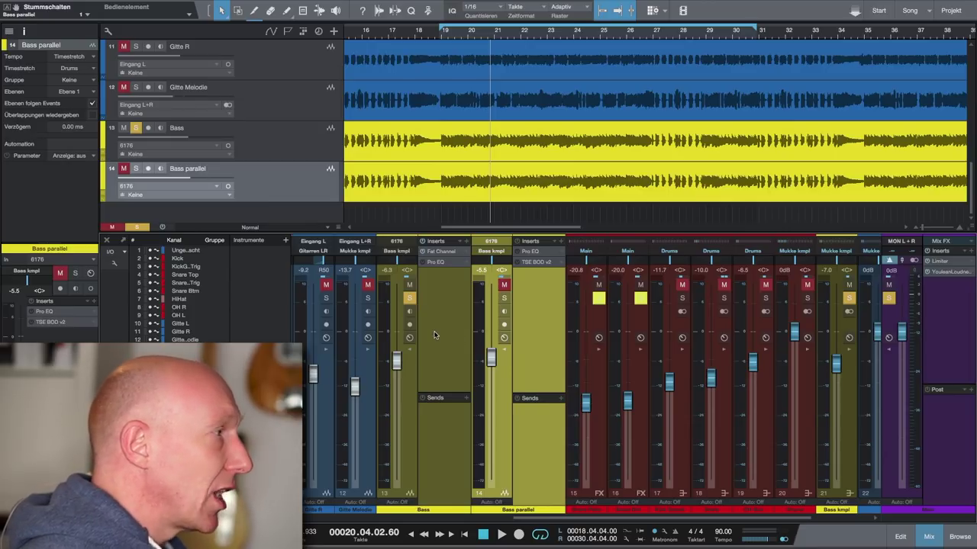
- Activate the Pro EQ insert on the Bass channel and review its filter curve
scroll(434, 335, left, 2)
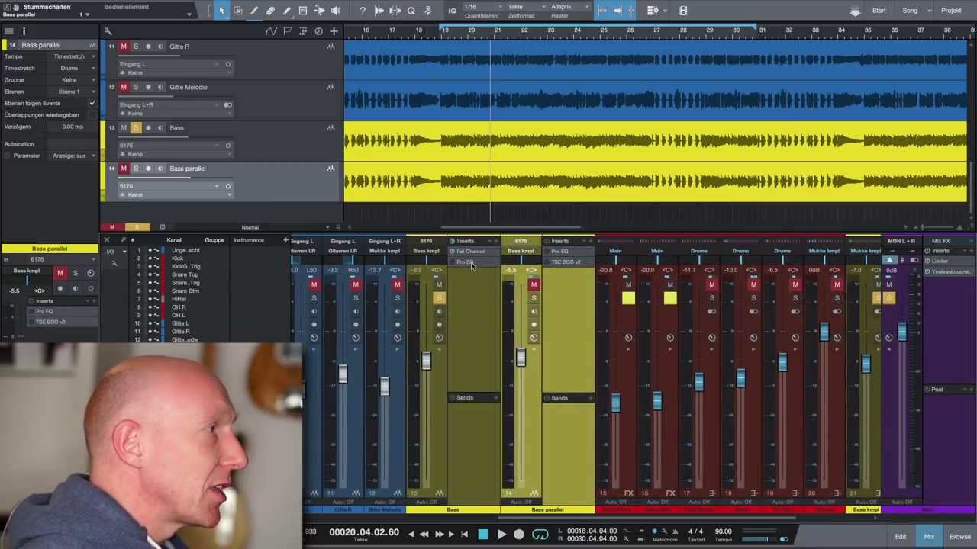
click(471, 263)
drag(439, 233, 627, 128)
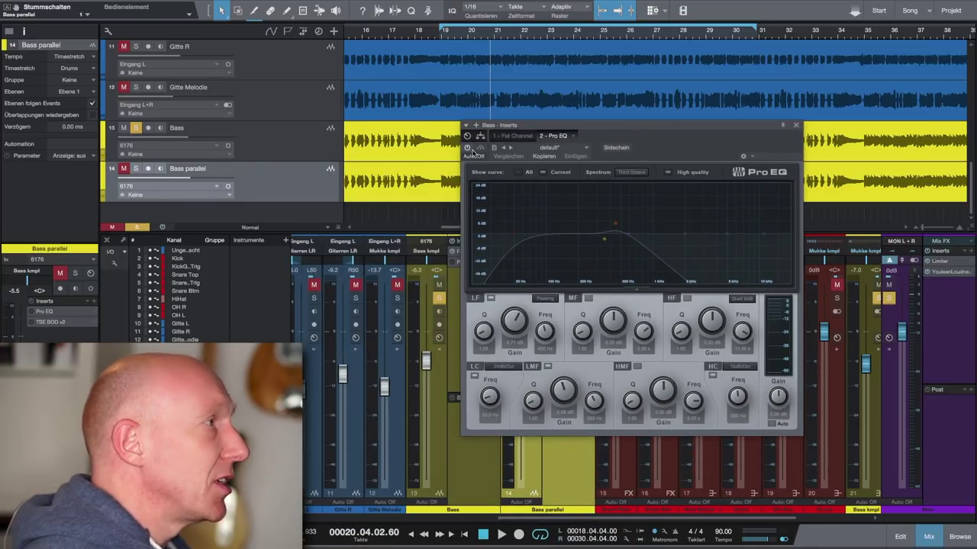
click(469, 149)
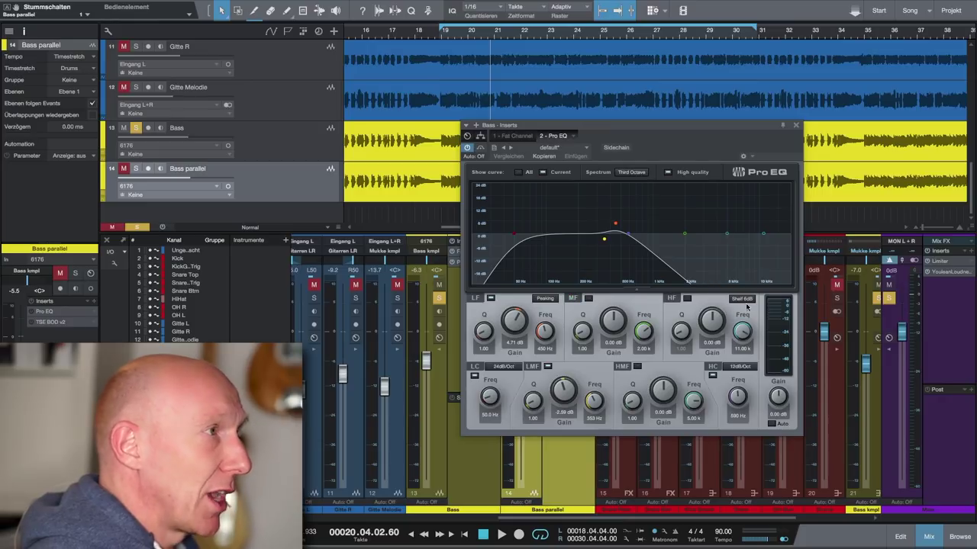
click(796, 125)
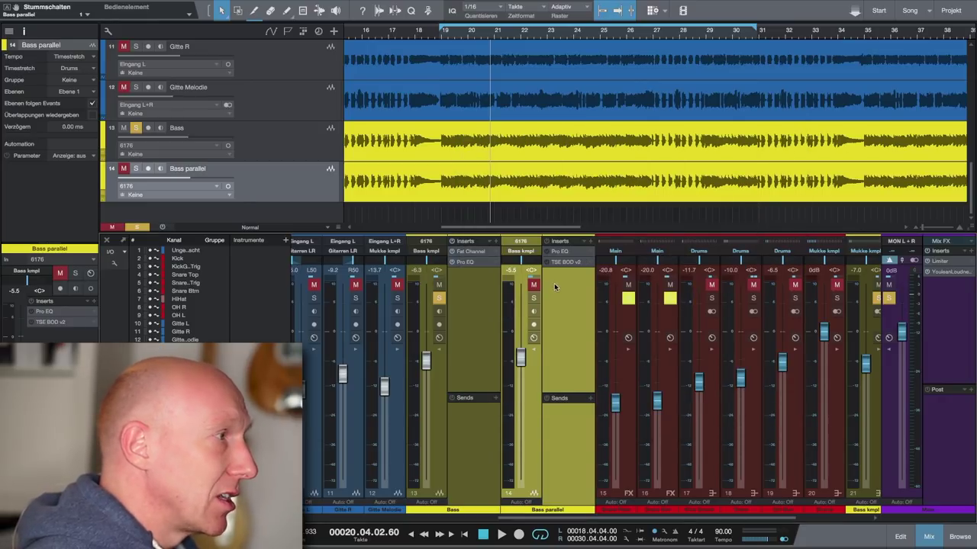
- Solo the Bass parallel channel and activate its Pro EQ insert
click(534, 298)
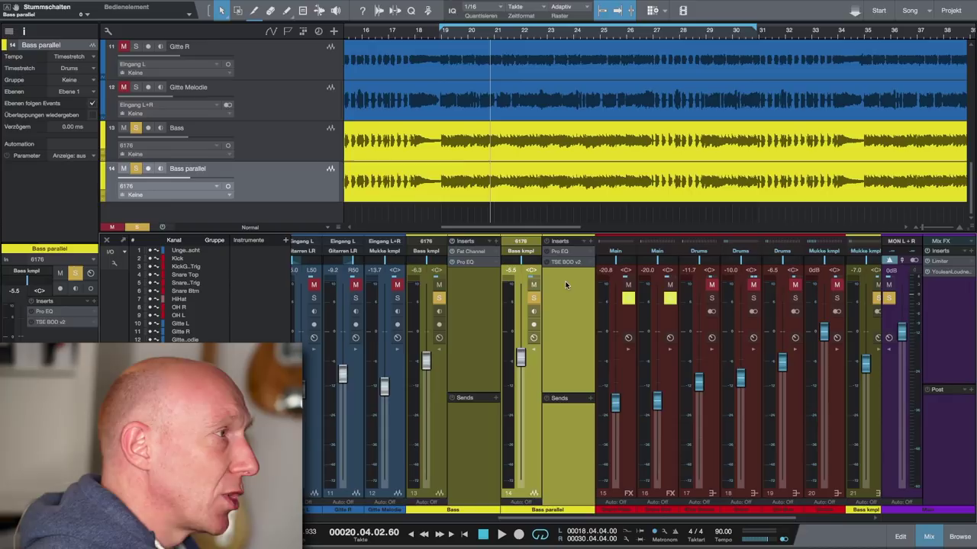
click(568, 254)
drag(465, 225, 655, 113)
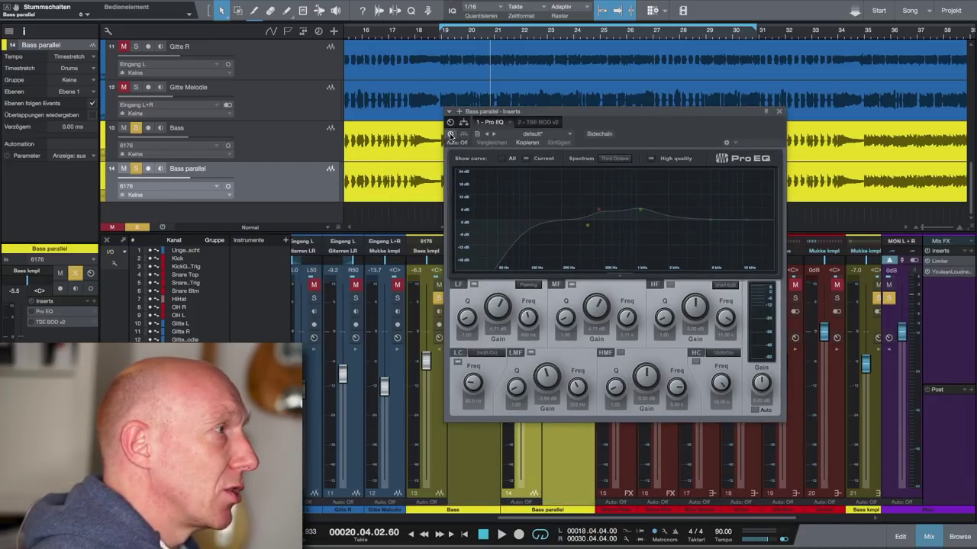
click(450, 134)
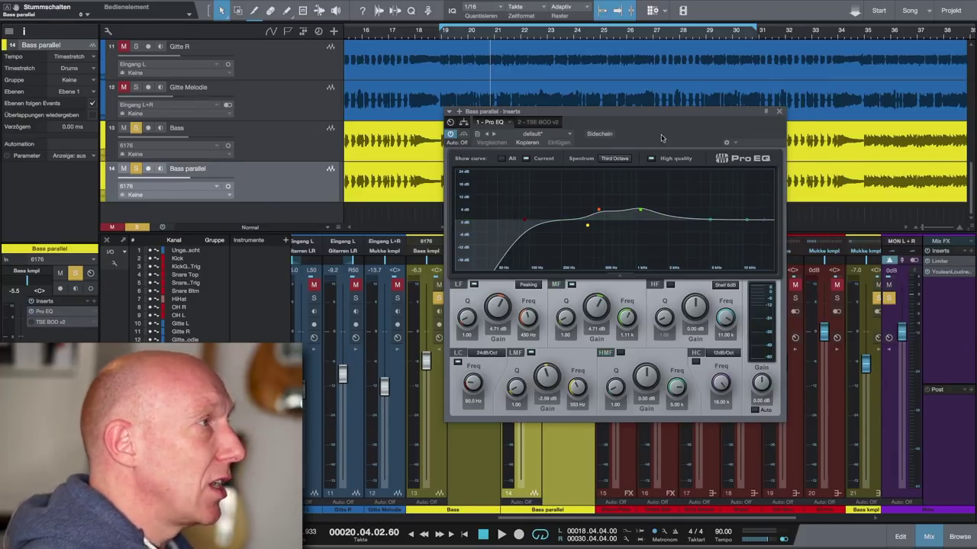
- Take the Bass channel out of solo and audition only Bass parallel through its Pro EQ
drag(618, 116, 746, 150)
click(440, 299)
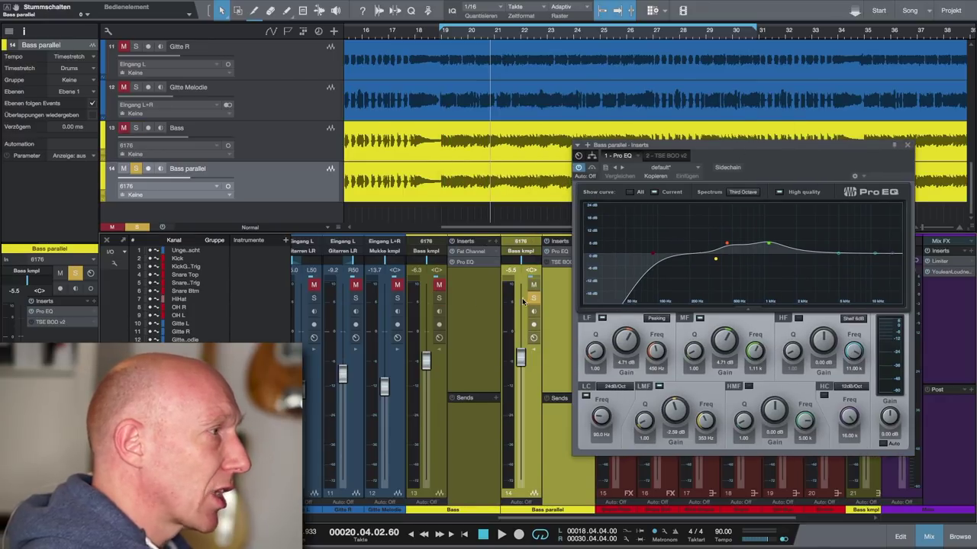
click(534, 298)
click(534, 298)
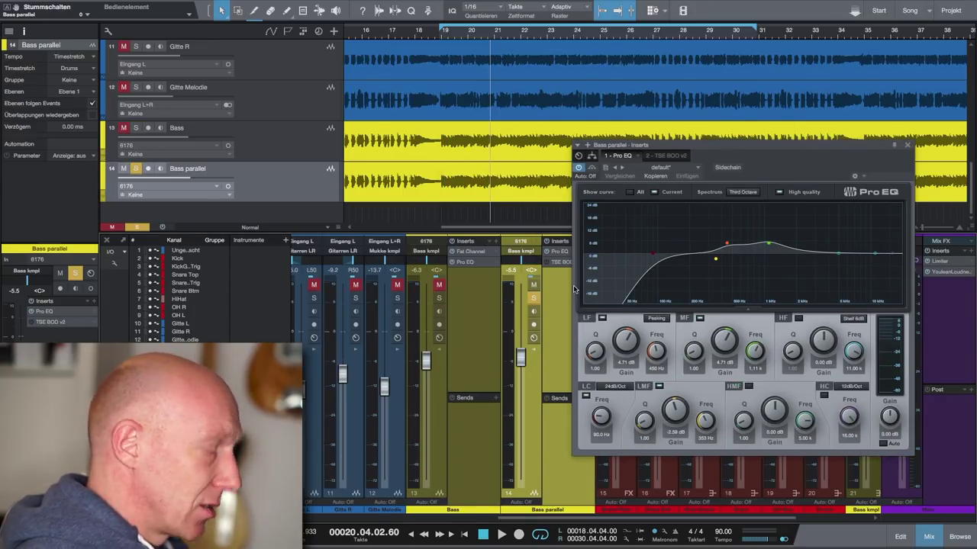
key(space)
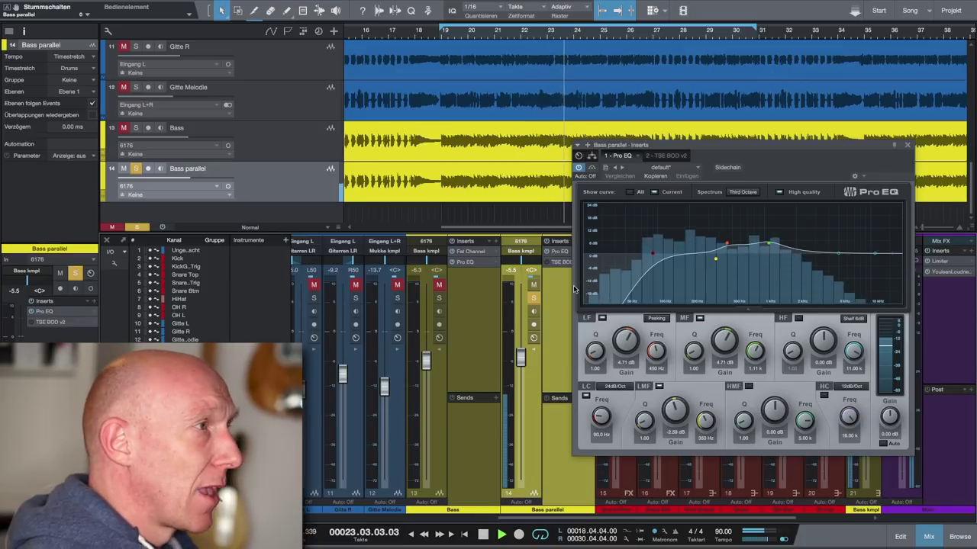
key(space)
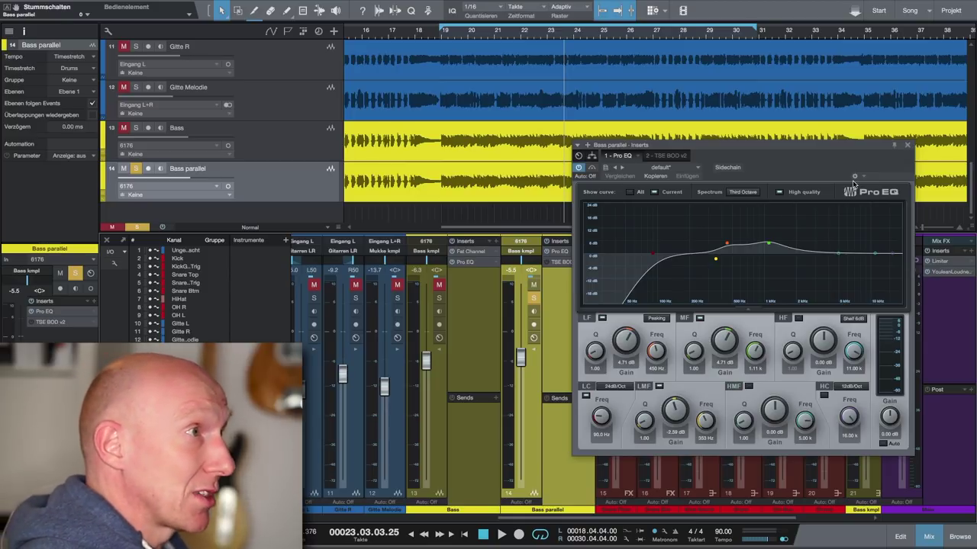
click(908, 146)
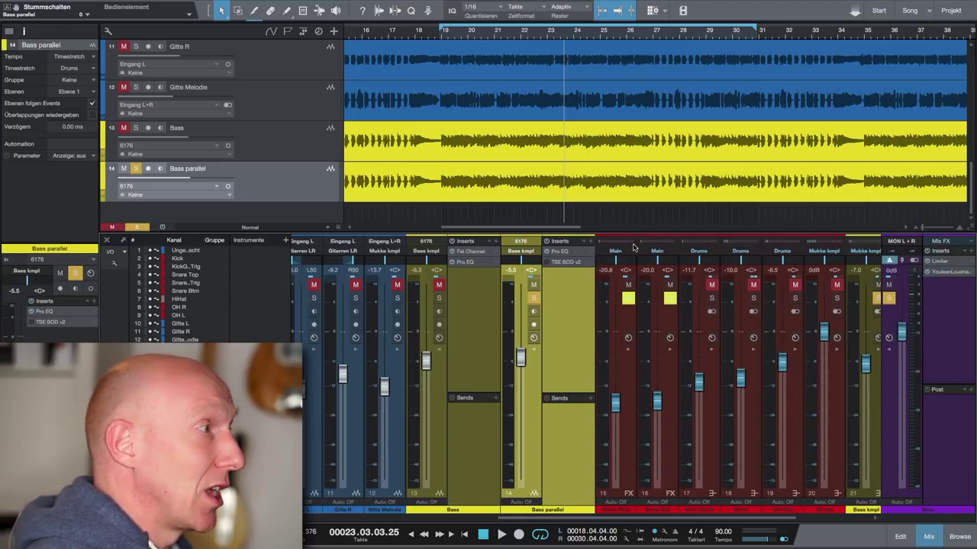
- Activate the TSE BOD v2 overdrive insert on Bass parallel and place its window clear of the tracks
click(551, 262)
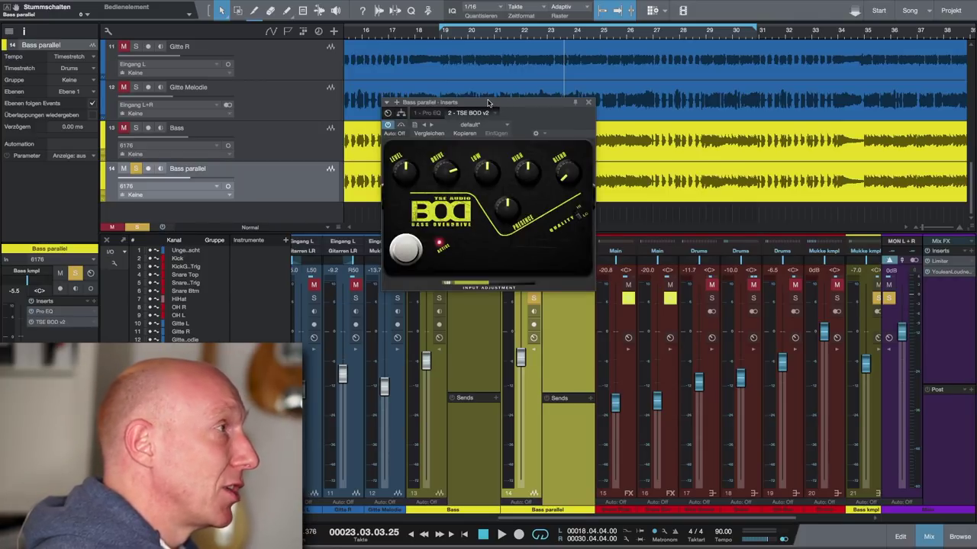
drag(478, 103, 639, 219)
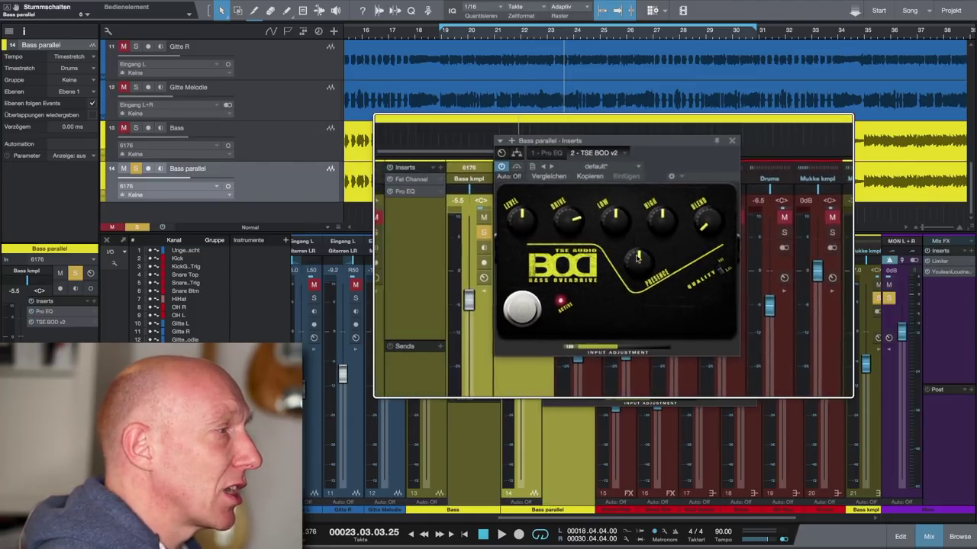
- Close the overdrive window, bypass TSE BOD v2 on Bass parallel and audition the soloed track from the loop start
click(750, 218)
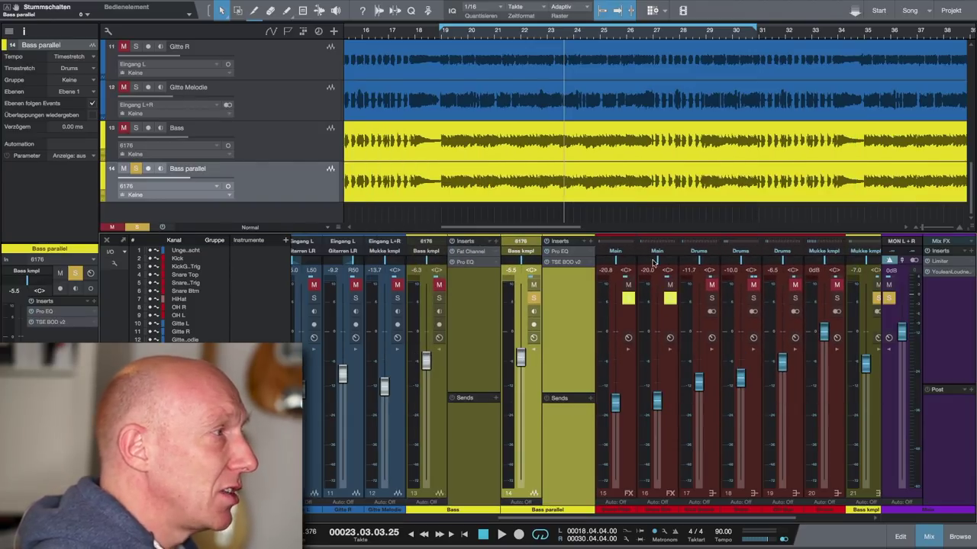
click(547, 263)
key(KP_1)
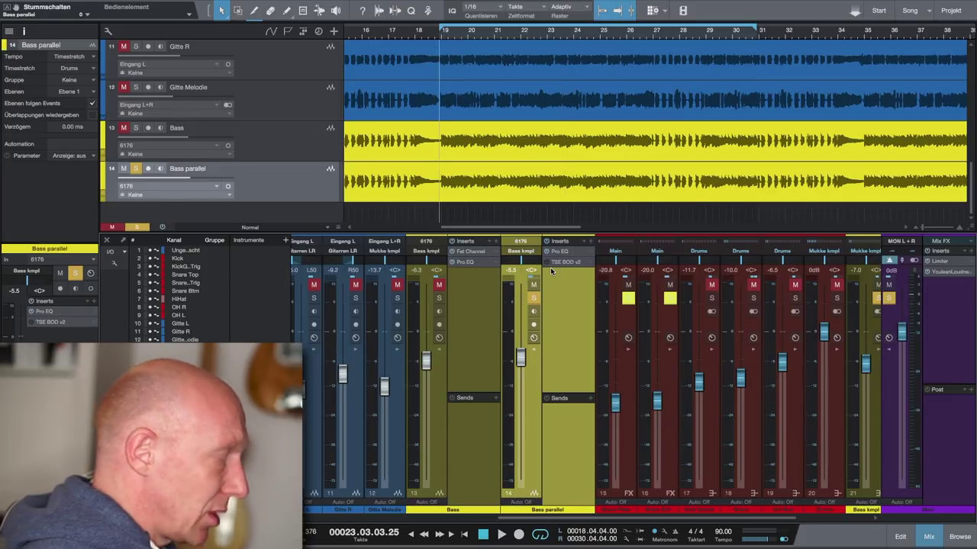
key(space)
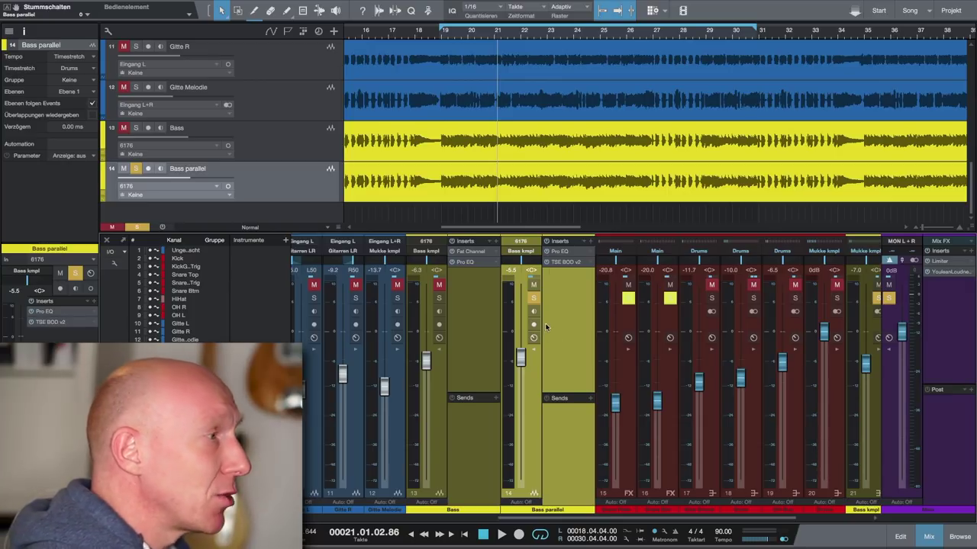
- Solo Bass together with Bass parallel and blend the Bass parallel level up from silence to -6.3 dB during playback
click(438, 298)
drag(522, 358, 555, 547)
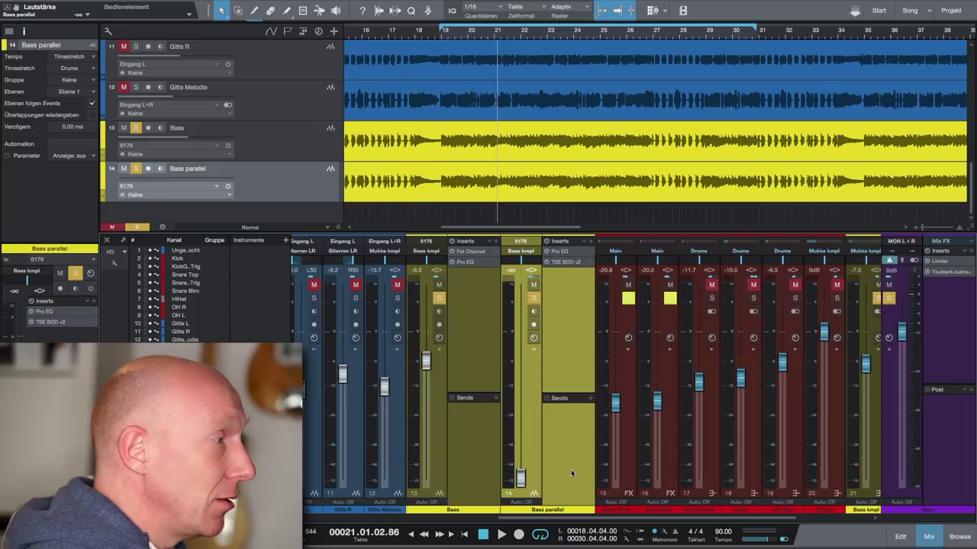
key(space)
drag(521, 479, 525, 356)
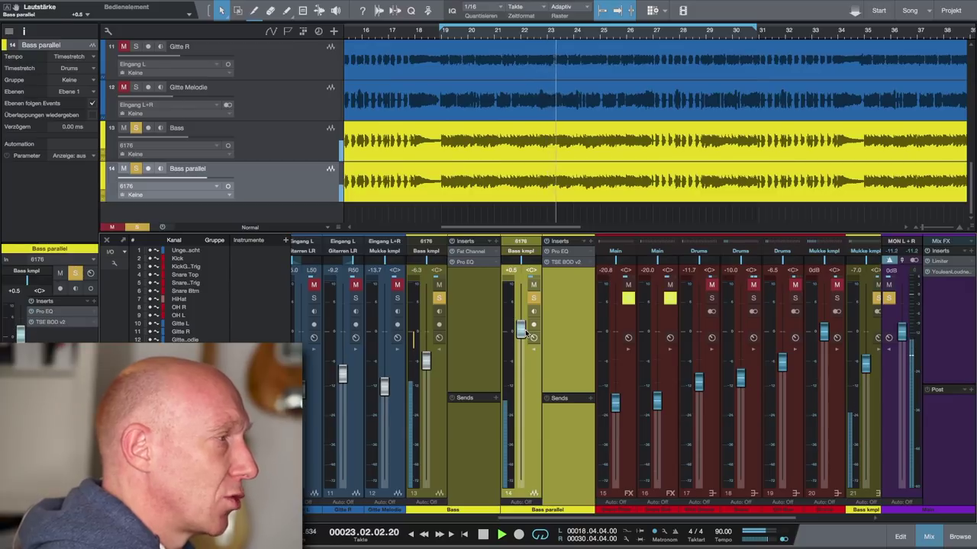
drag(525, 333, 524, 367)
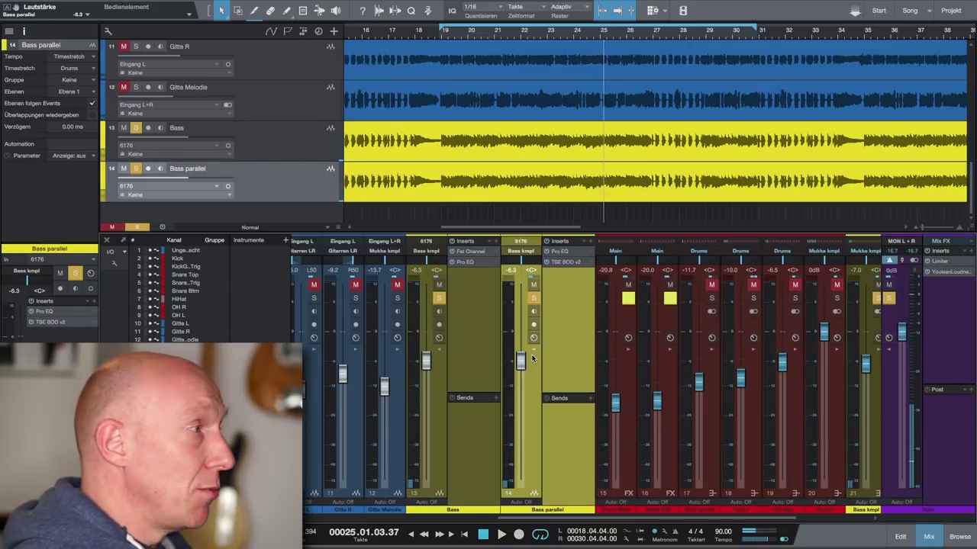
- Take both bass channels out of solo and balance Bass parallel against the full mix, setting its level to -3.2 dB
click(533, 297)
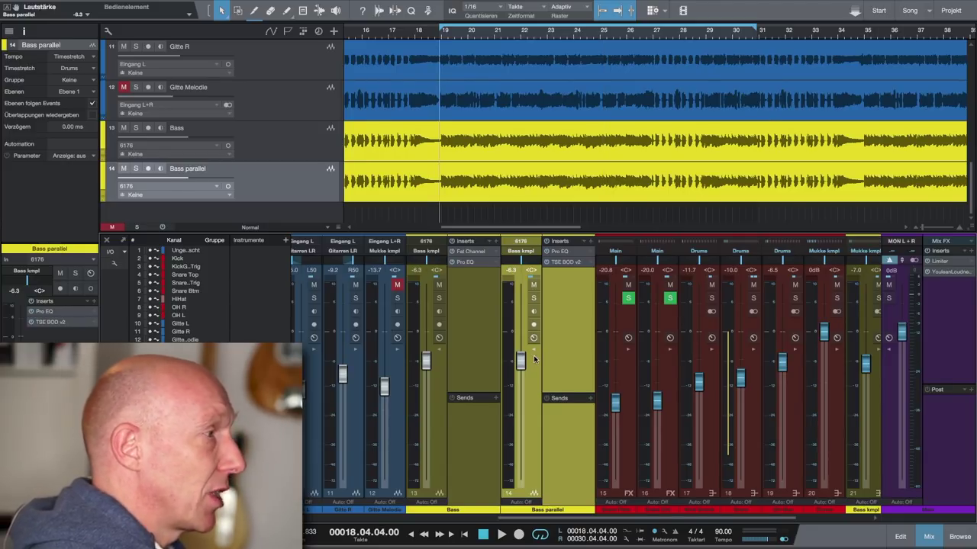
key(space)
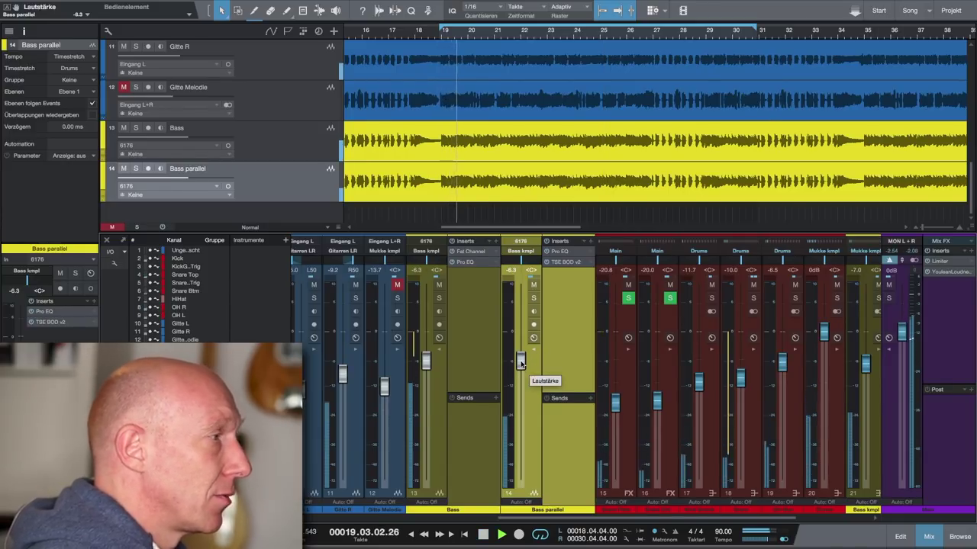
drag(521, 364, 525, 346)
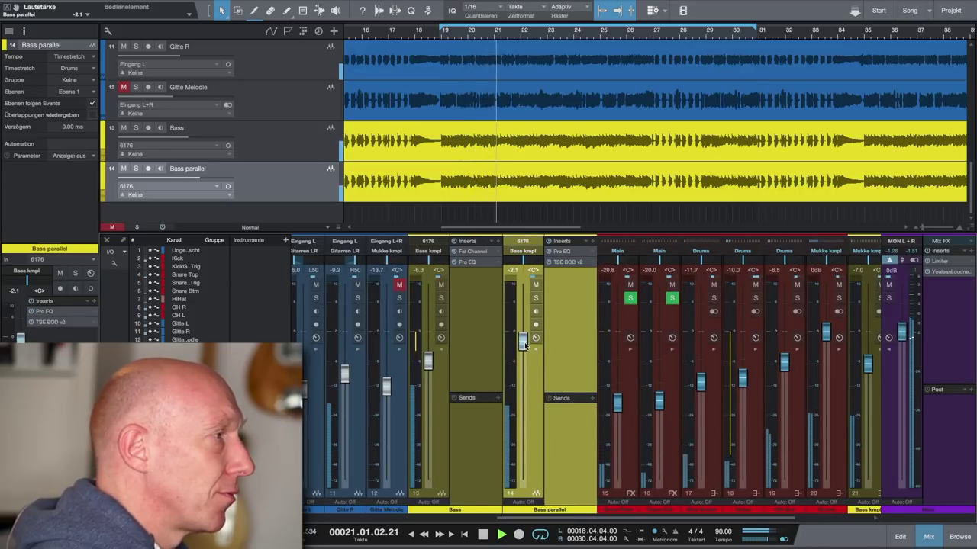
scroll(525, 347, right, 1)
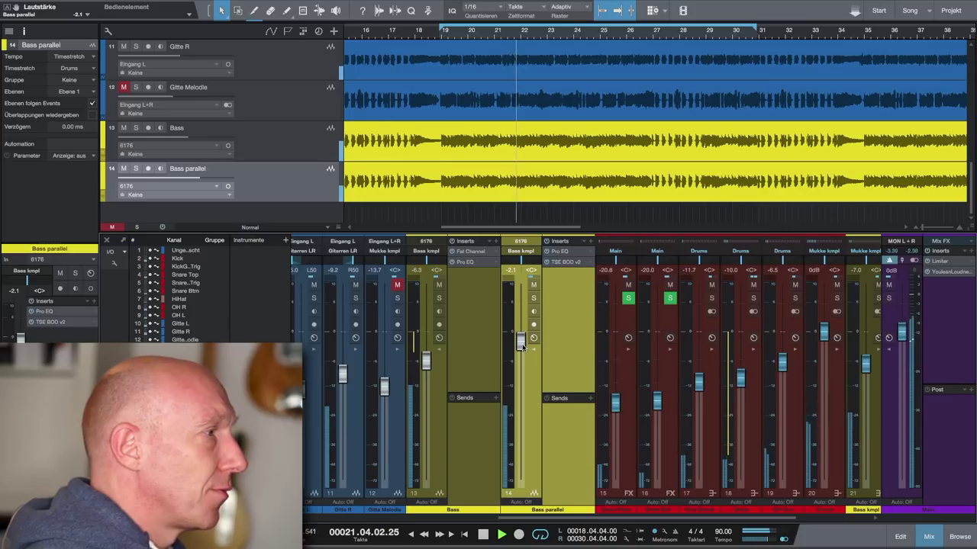
drag(522, 346, 519, 301)
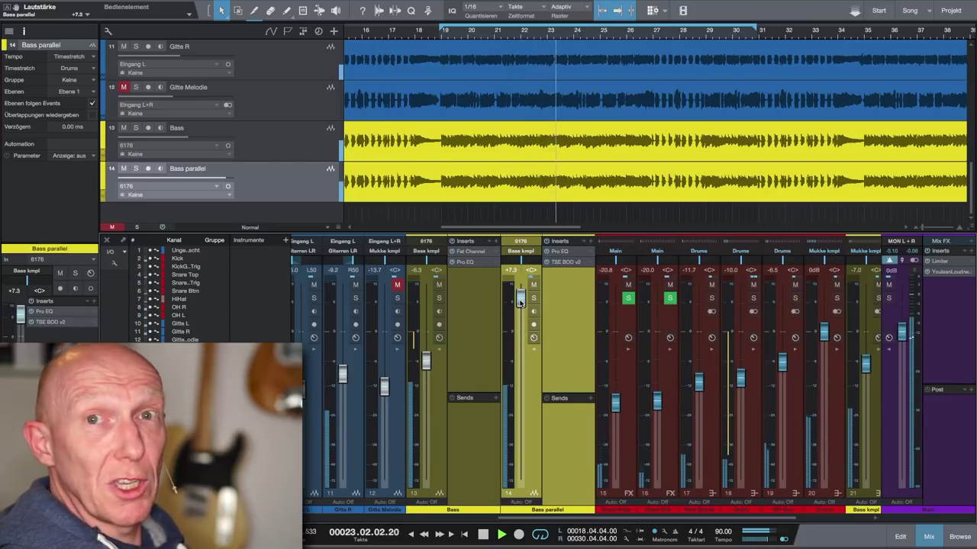
drag(520, 302, 520, 351)
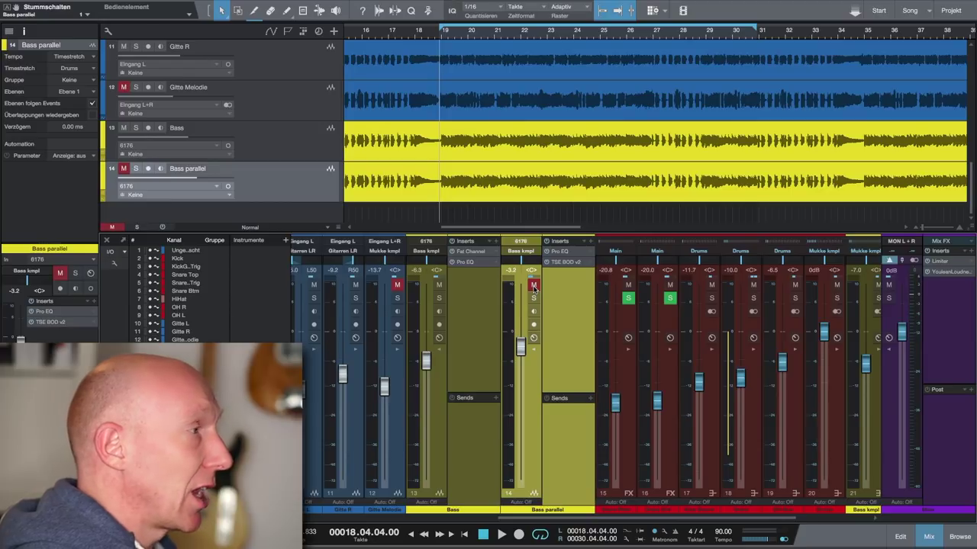
- Compare the full mix with Bass parallel muted and unmuted during playback, setting its level to -2.8 dB
key(space)
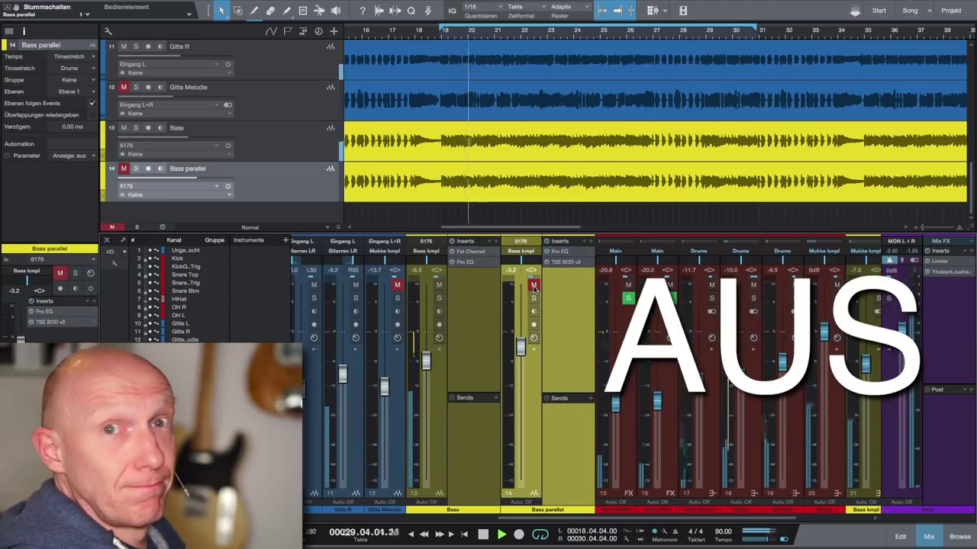
click(534, 286)
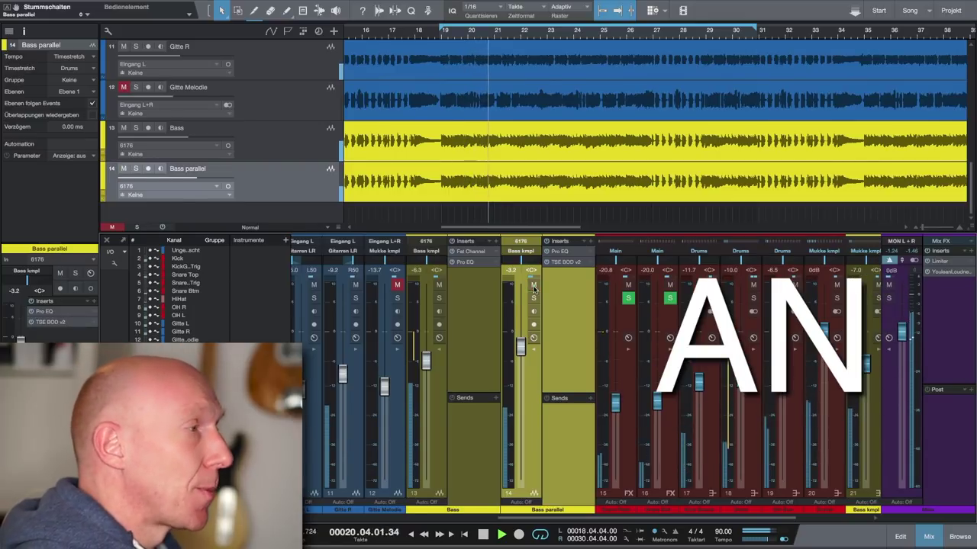
drag(522, 354, 521, 352)
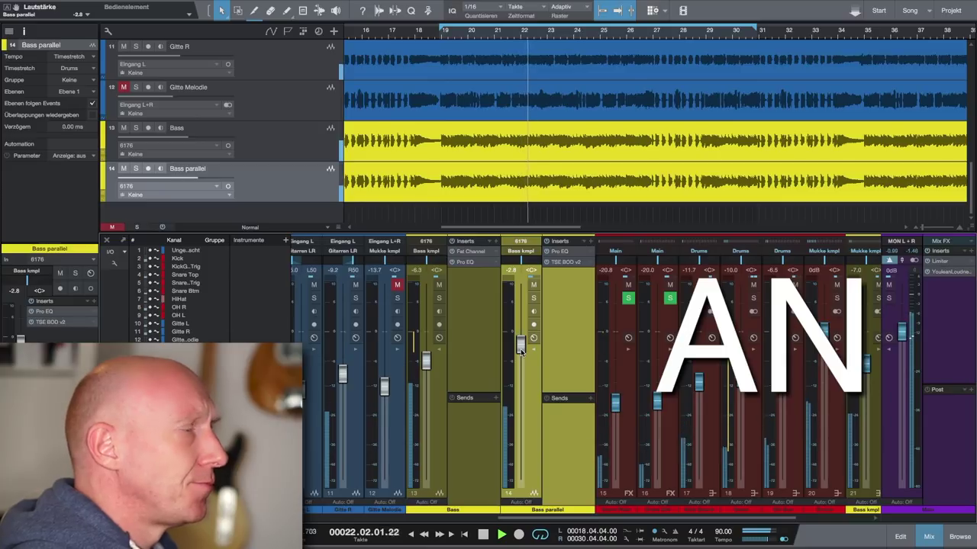
click(533, 285)
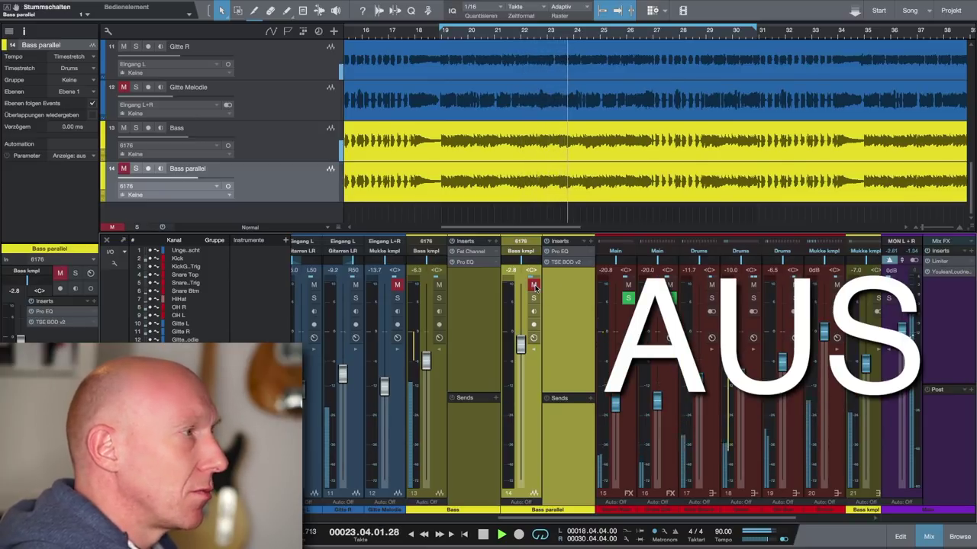